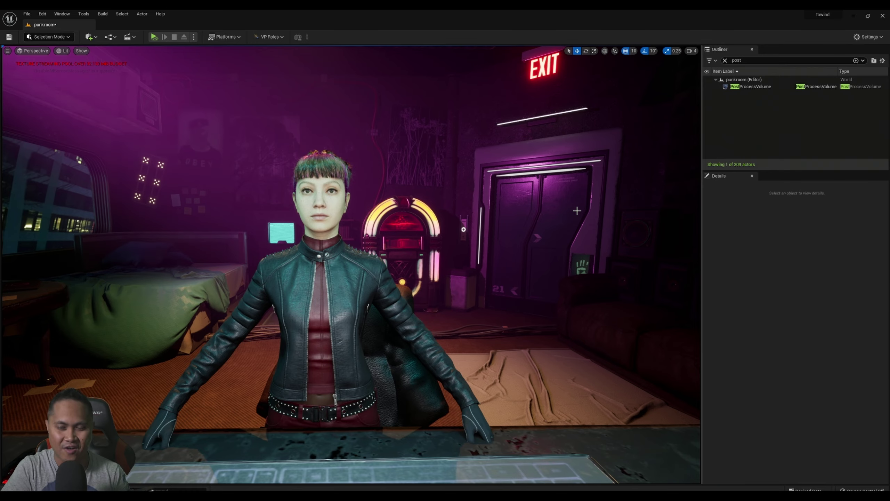
Step: Add a basic Sphere shape to the level, on the floor in front of the jukebox and the door
key(a)
right_drag(577, 210, 645, 215)
key(a)
key(d)
key(e)
right_drag(376, 289, 376, 288)
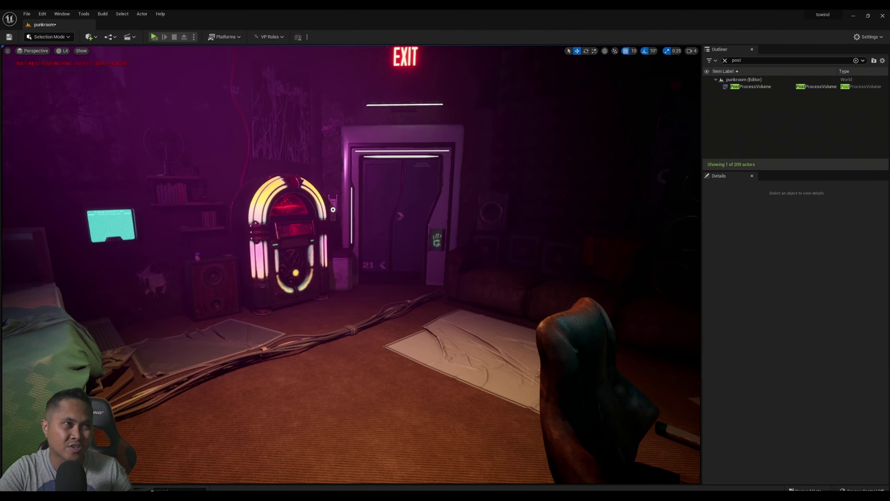
click(90, 37)
text(sphere)
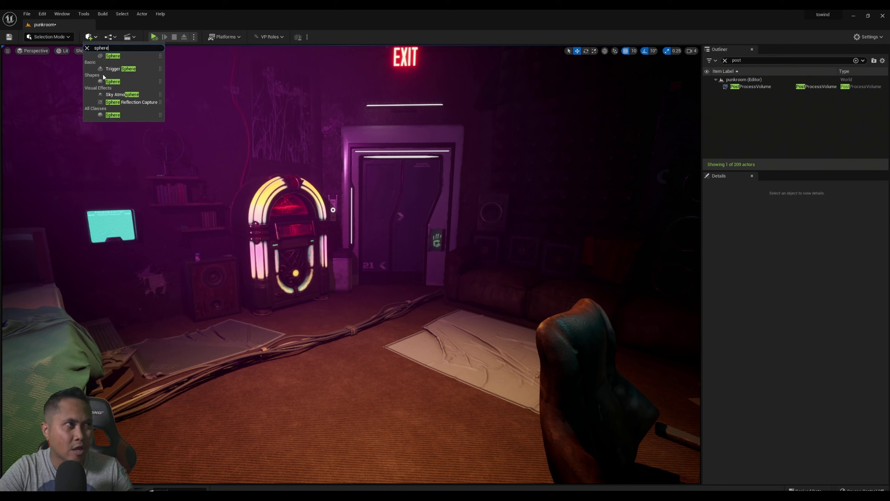
click(108, 80)
drag(339, 262, 386, 362)
Step: Set the sphere's scale to 1.5 uniformly on all axes
click(792, 304)
text(1.5)
key(Return)
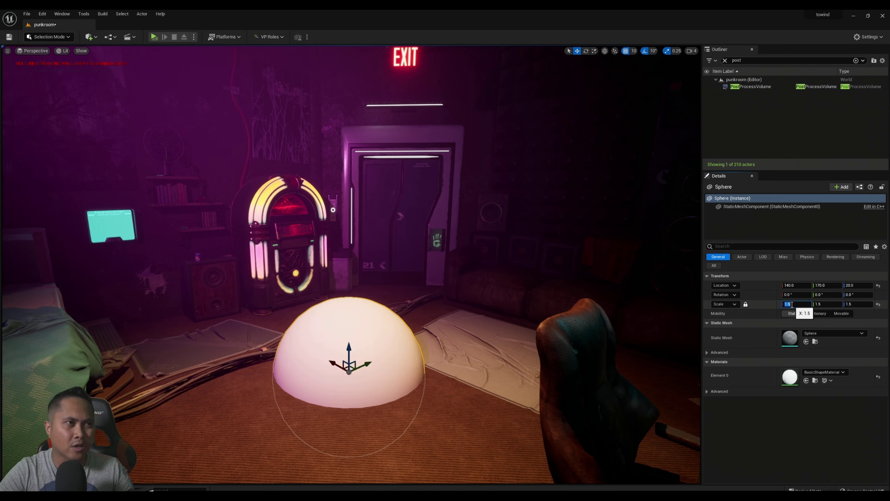
Step: Raise the sphere off the floor to a Z location of 190 and shift it horizontally into the open middle of the room
drag(349, 347, 349, 175)
right_drag(359, 231, 396, 235)
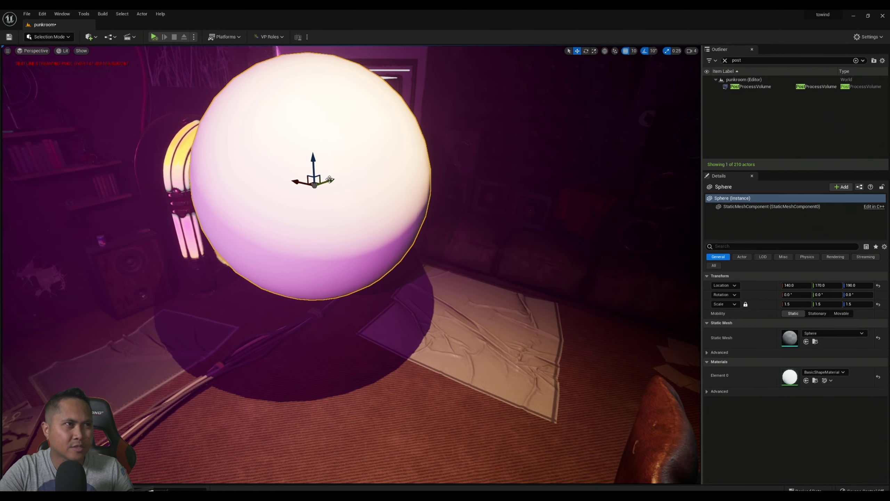
drag(331, 181, 274, 243)
right_drag(273, 243, 141, 231)
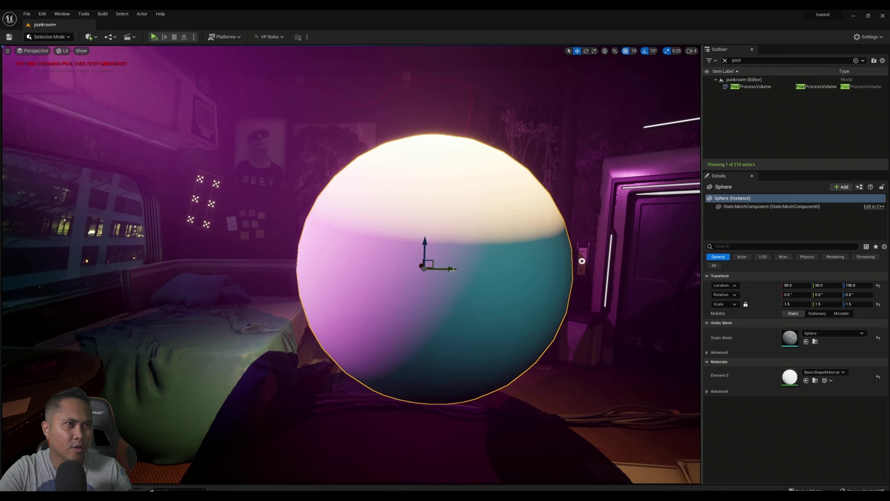
drag(453, 261, 507, 267)
Step: Assign the StarterContent M_Glass material to the sphere's Element 0
right_drag(347, 300, 473, 281)
right_drag(561, 259, 603, 256)
click(828, 373)
text(n_glass)
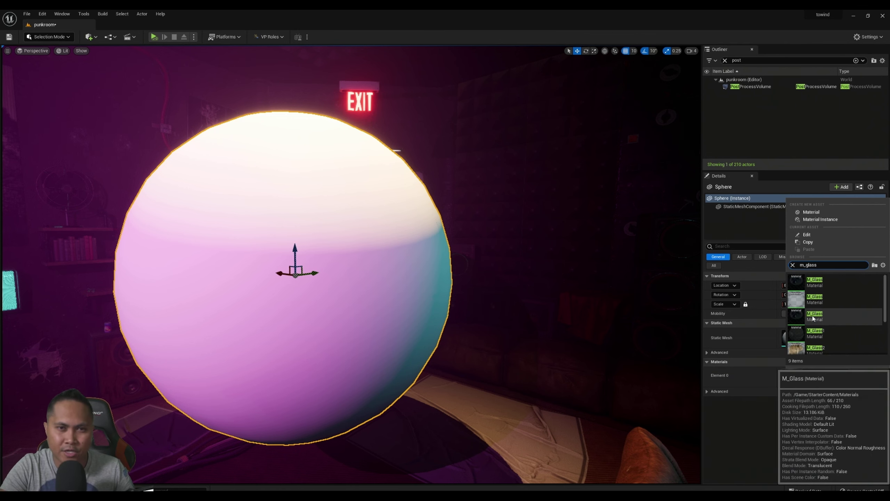
click(813, 318)
right_drag(481, 342, 435, 347)
Step: Select the PostProcessVolume and bring its Reflections settings into reach
click(751, 87)
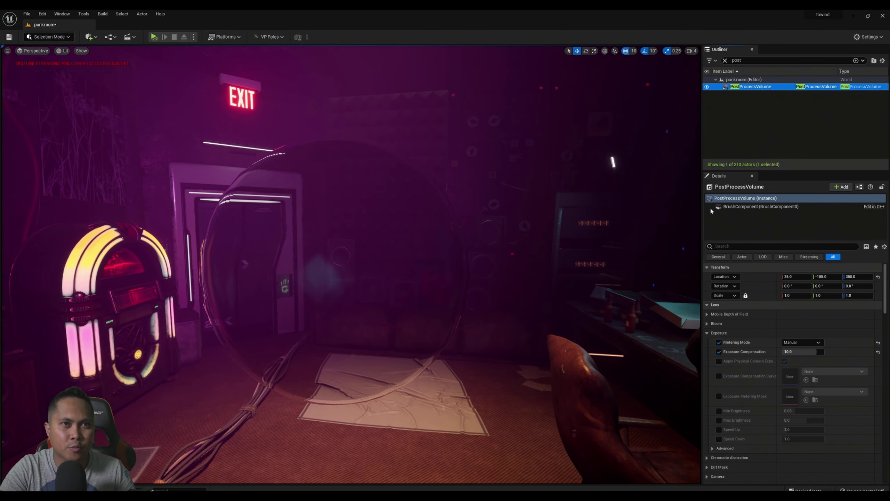
scroll(785, 416, down, 10)
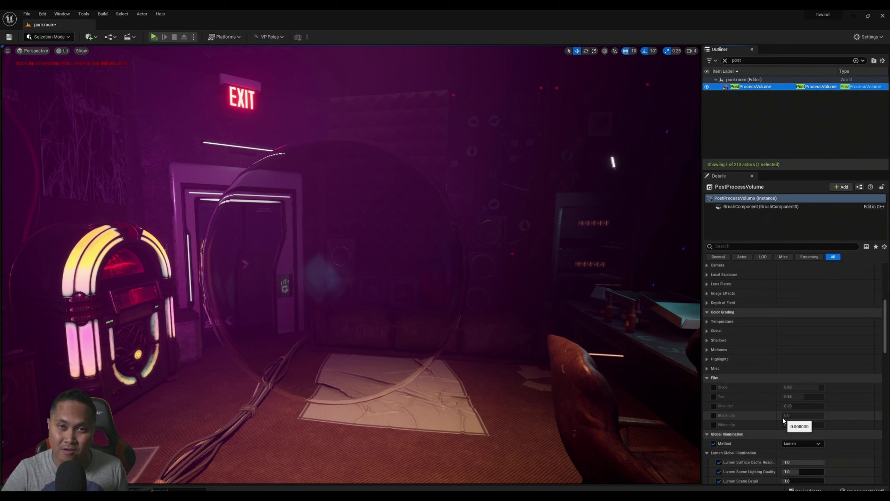
scroll(782, 419, down, 5)
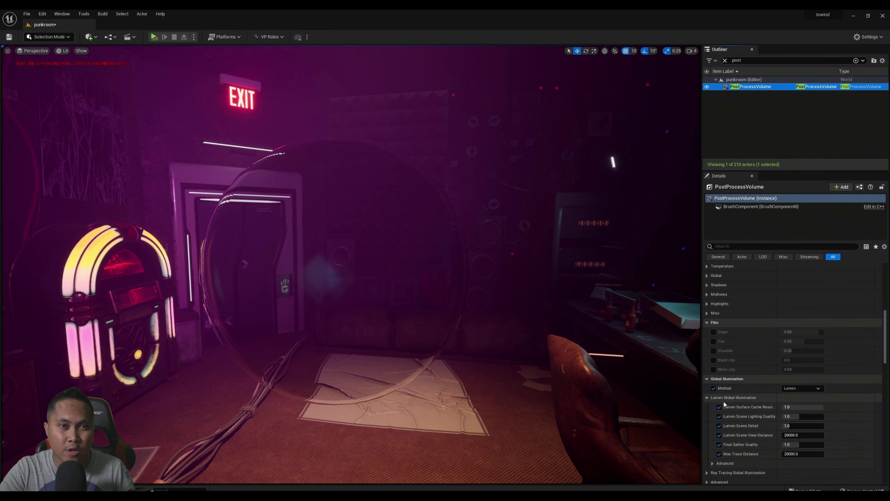
scroll(724, 397, down, 8)
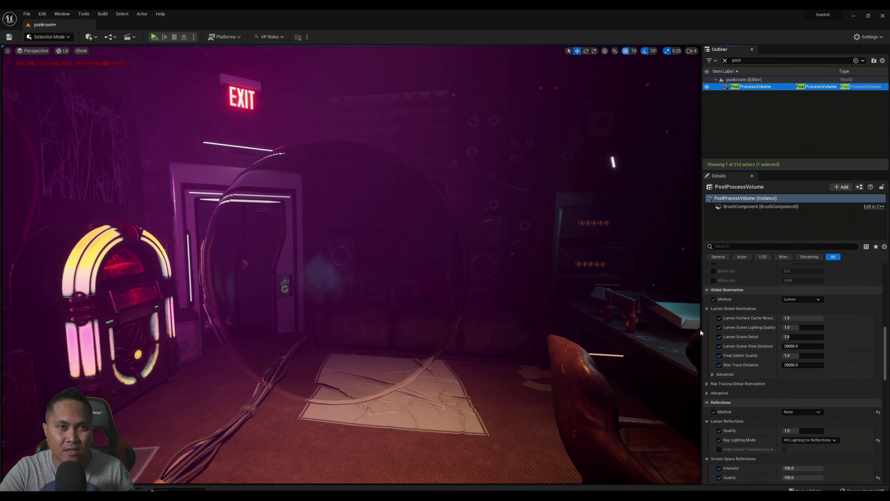
scroll(724, 392, down, 1)
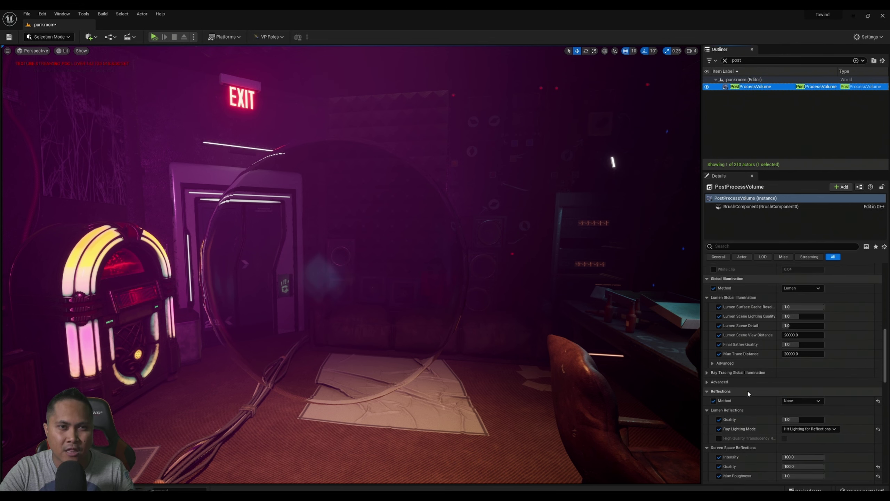
Step: Set the PostProcessVolume's reflection method to Screen Space and check the glass sphere from different angles
click(796, 403)
click(798, 420)
right_drag(544, 308, 572, 295)
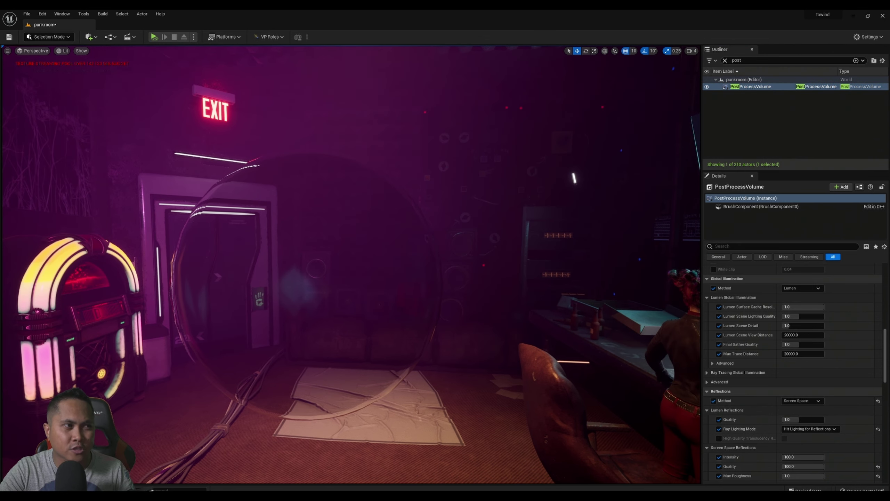
middle_drag(572, 295, 544, 308)
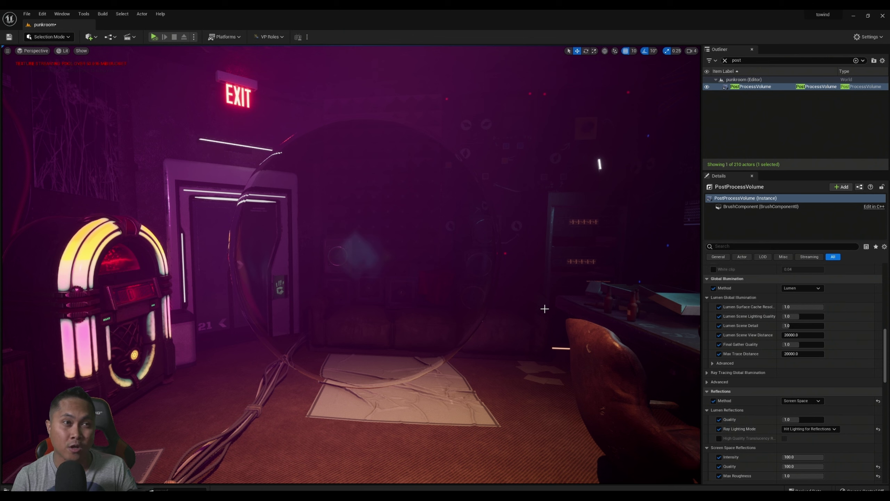
Step: Compare the glass sphere with the reflection method at None and at Screen Space, ending on Screen Space
scroll(803, 388, down, 1)
click(795, 380)
click(797, 387)
click(801, 378)
click(797, 388)
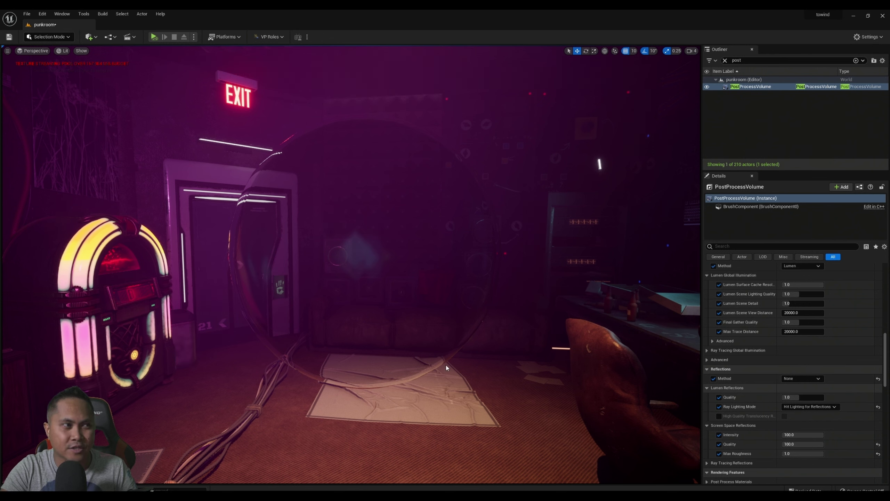
click(797, 378)
click(803, 399)
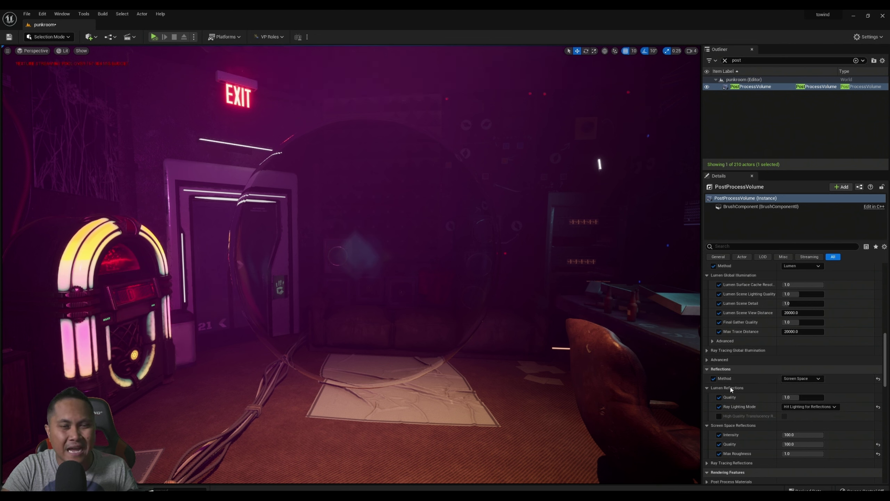
Step: Set the PostProcessVolume's reflection method to Lumen
scroll(802, 393, down, 1)
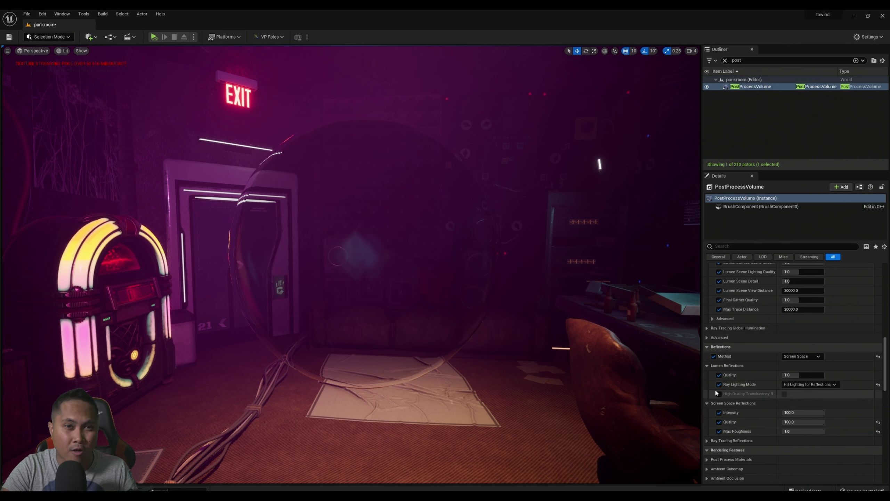
click(787, 356)
click(796, 370)
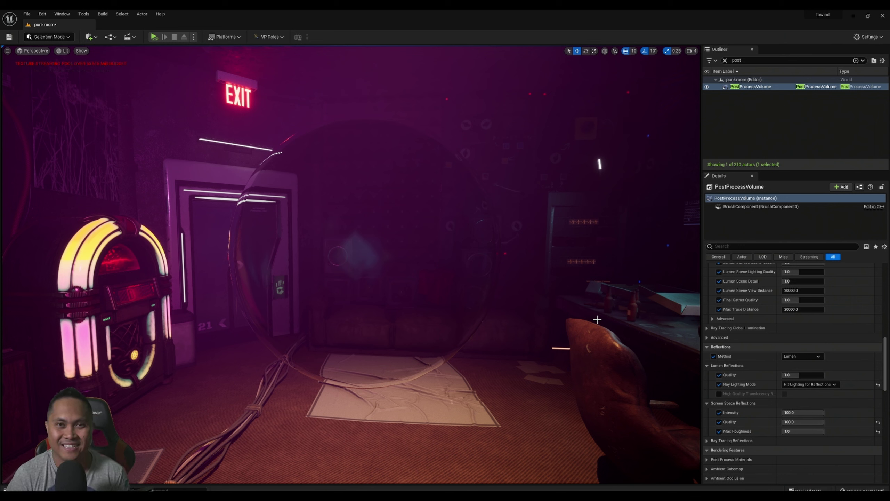
Step: Try Surface Cache as the Lumen ray lighting mode, then return it to Hit Lighting for Reflections
click(800, 386)
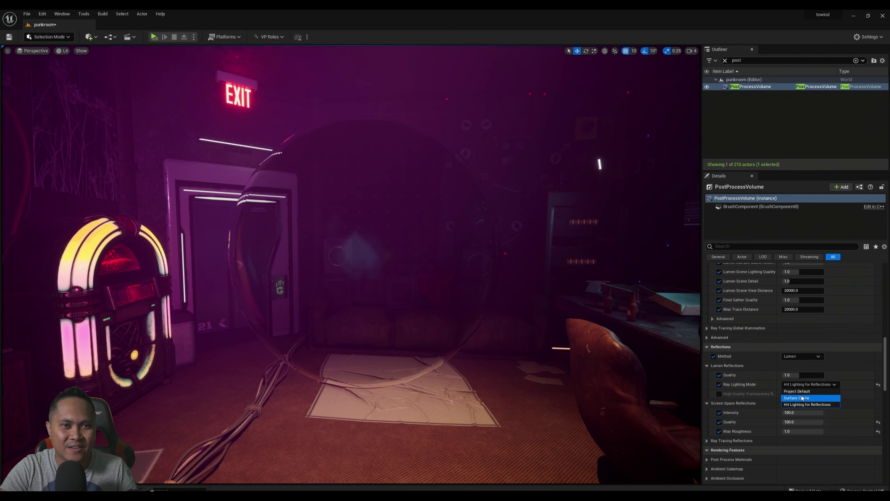
click(795, 395)
right_drag(503, 308, 529, 324)
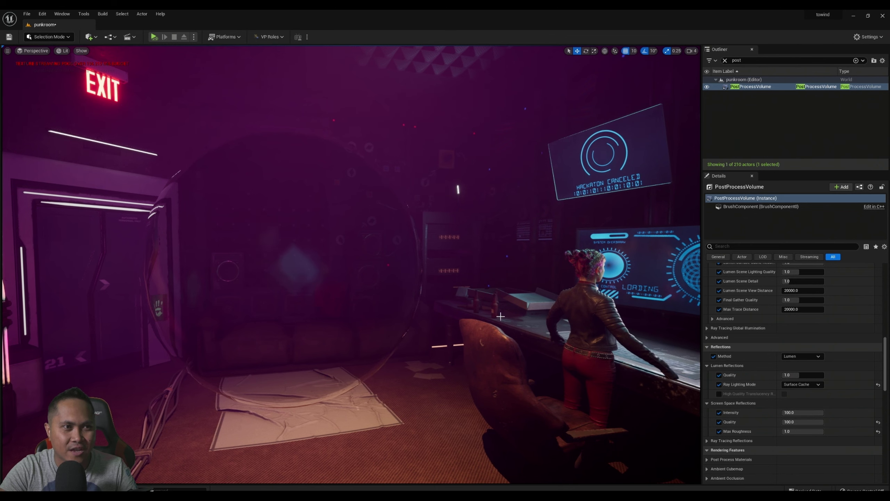
click(801, 385)
click(803, 405)
Step: Switch the reflection method to Screen Space for comparison, then set it back to Lumen
click(802, 356)
click(803, 378)
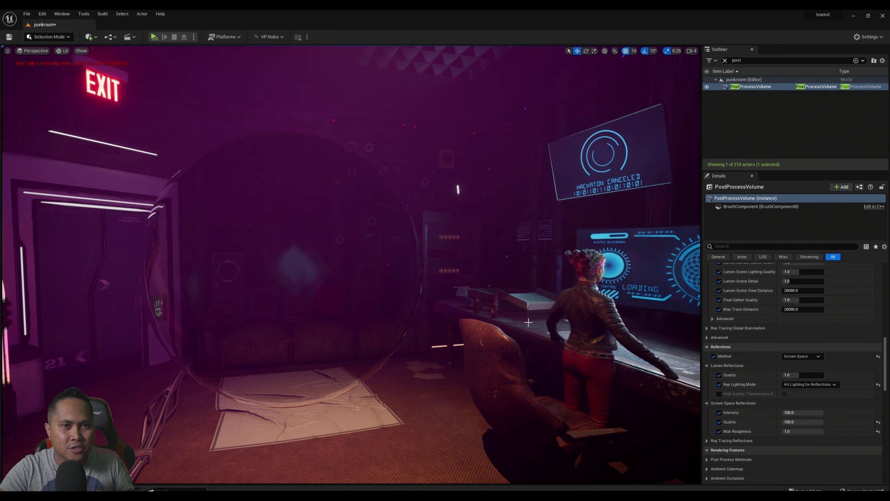
click(801, 356)
click(788, 372)
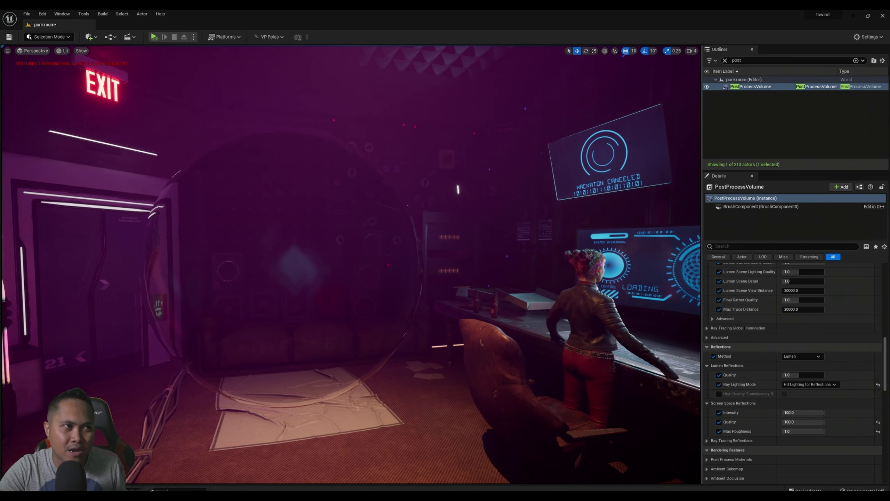
Step: Activate the High Quality Translucency Reflections override under Lumen Reflections and turn the option on
right_drag(505, 312, 448, 304)
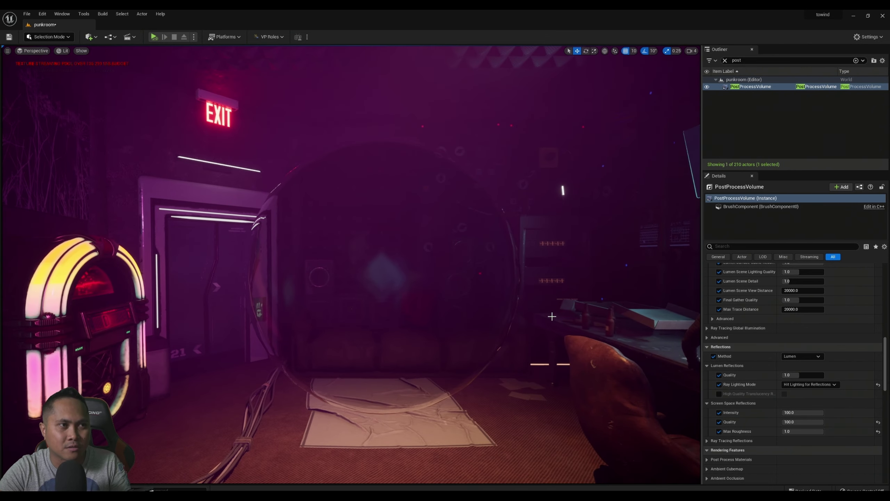
right_drag(556, 318, 403, 316)
right_drag(430, 236, 459, 221)
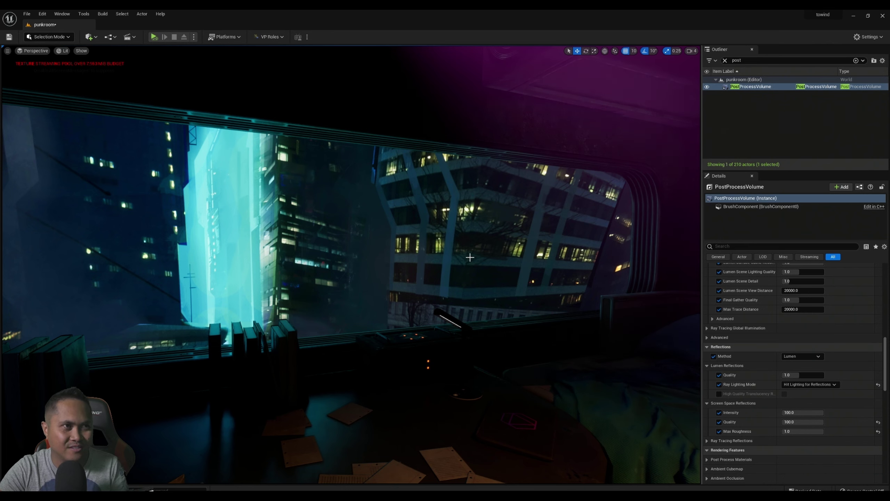
right_drag(478, 258, 558, 244)
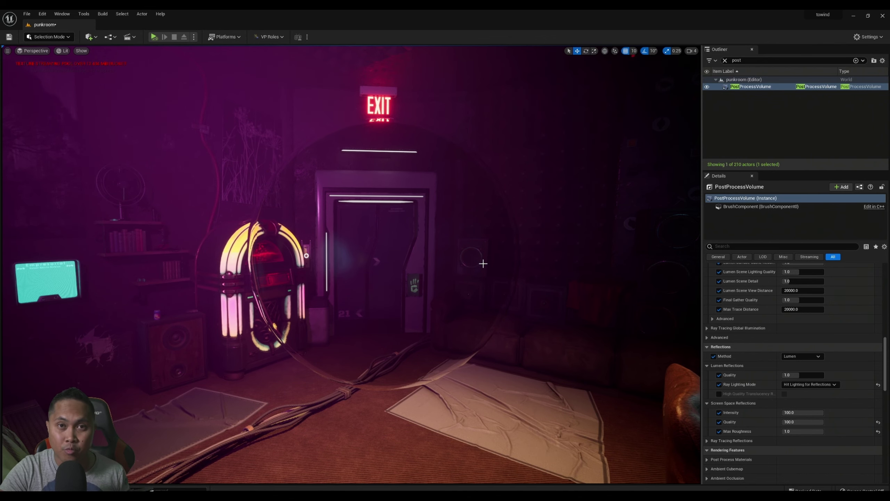
right_drag(483, 263, 453, 253)
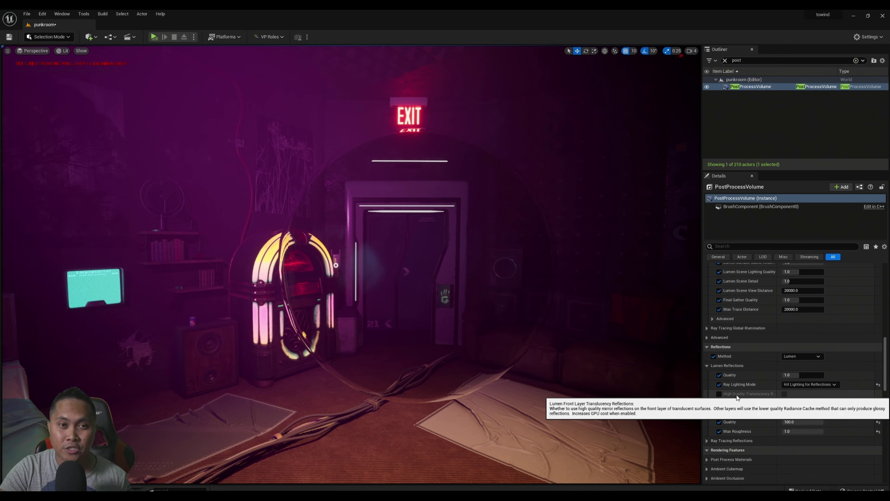
click(719, 394)
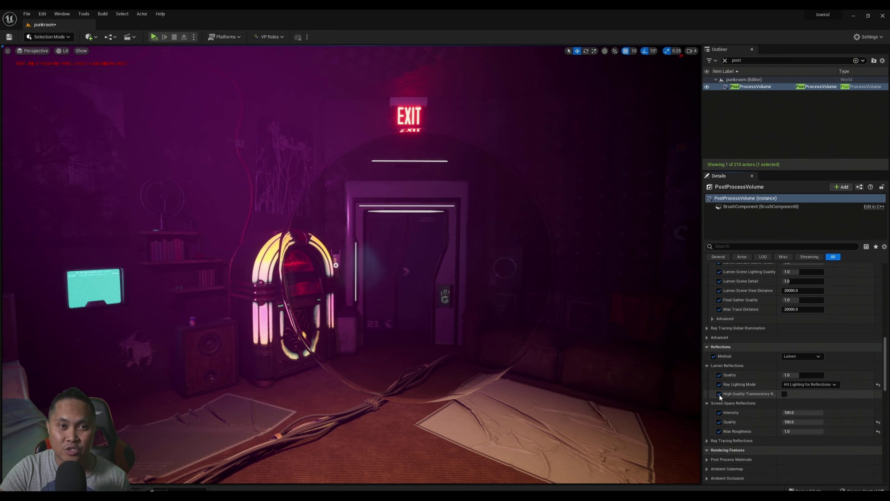
click(785, 394)
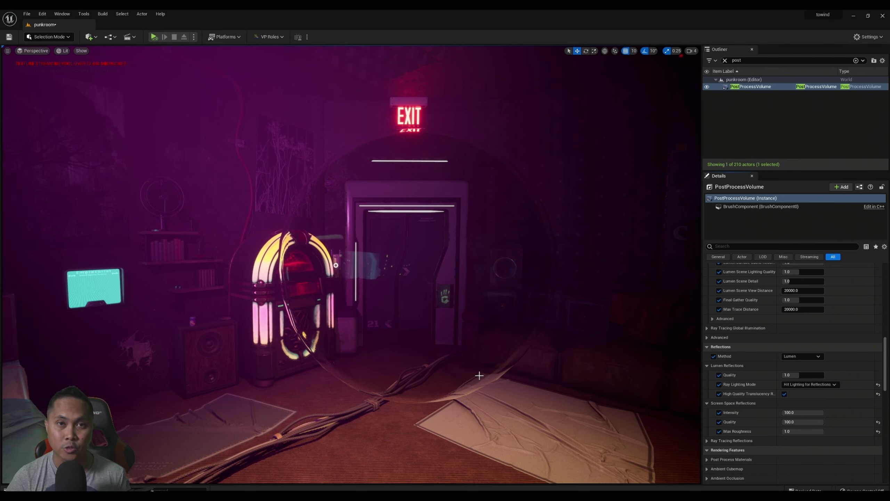
Step: Compare the window glass with High Quality Translucency Reflections off, then turn the option back on
right_drag(480, 375, 426, 252)
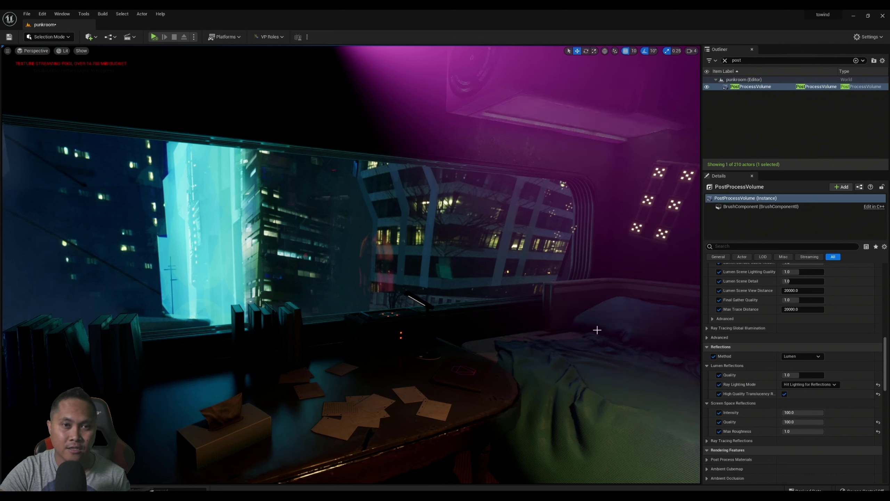
click(785, 394)
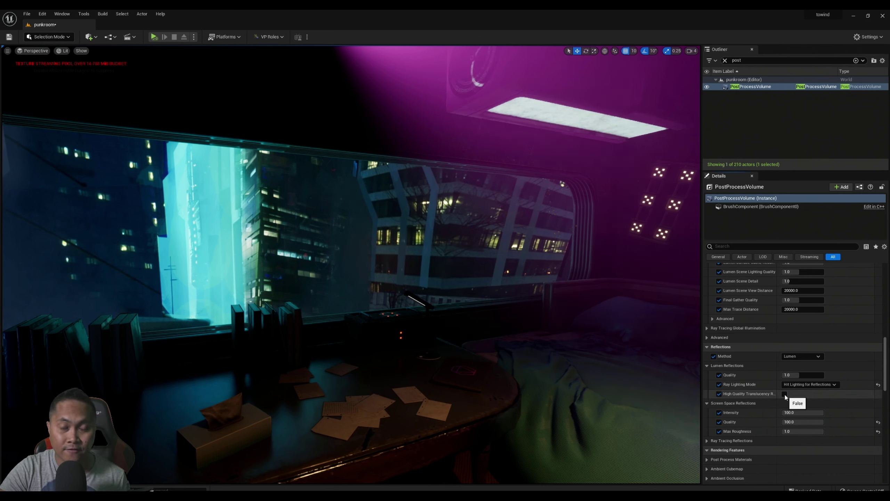
click(784, 394)
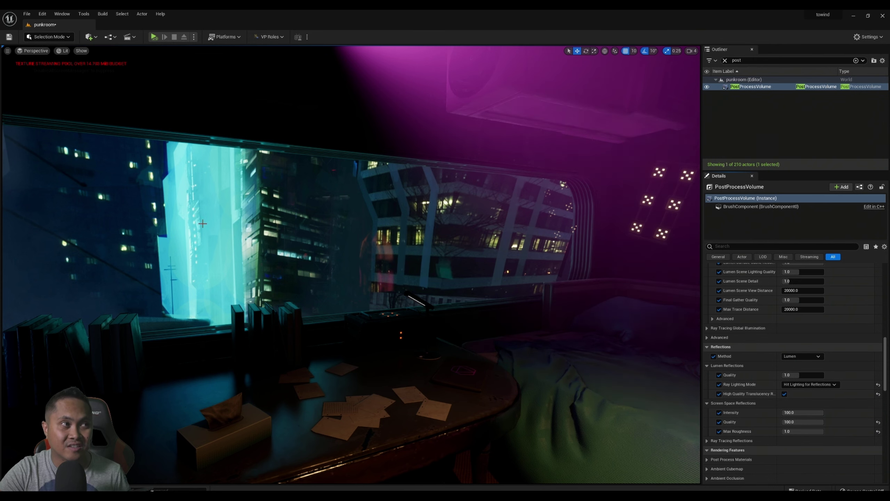
Step: Open the Project Settings, search for "hardware", and move the window aside to keep the viewport in view
right_drag(202, 223, 314, 246)
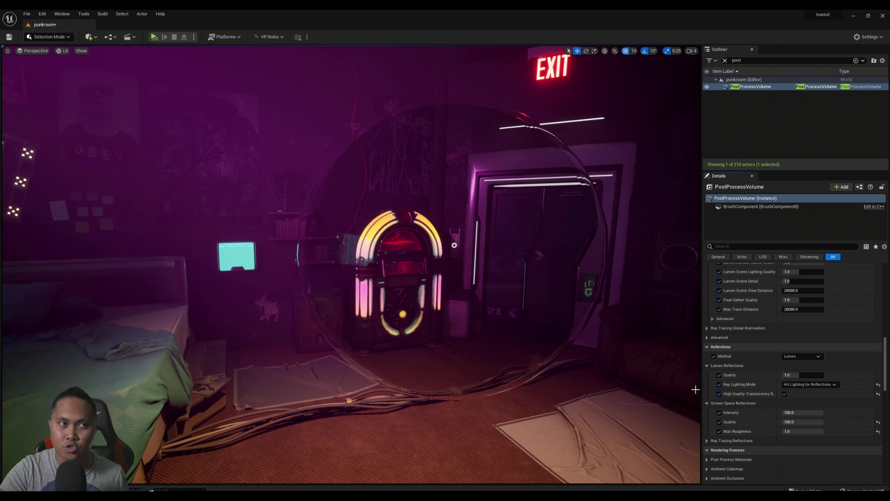
click(42, 14)
click(63, 114)
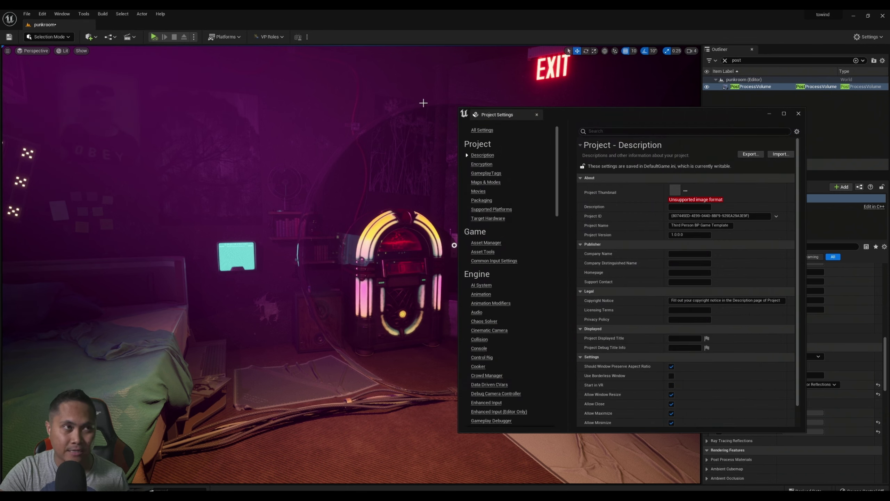
text(hardware)
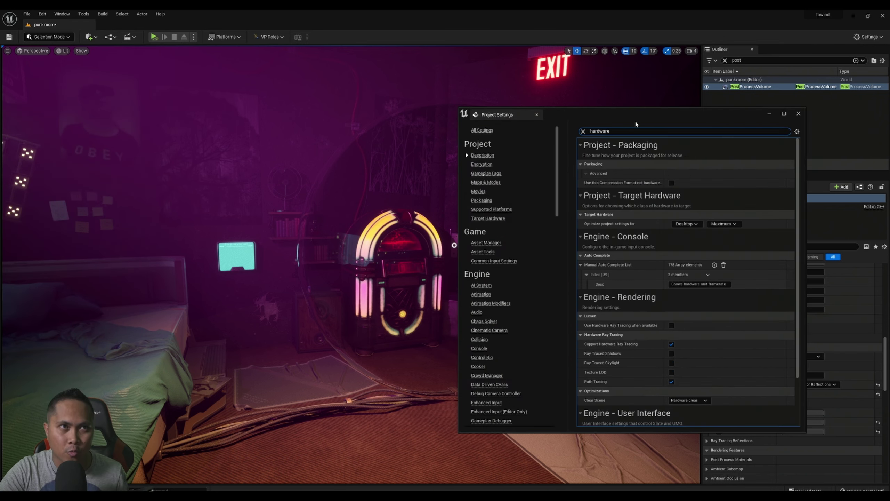
drag(699, 120, 749, 135)
Step: Enable Use Hardware Ray Tracing when available under Lumen in the rendering settings, with the round glass and jukebox in view
right_drag(440, 283, 565, 281)
right_drag(438, 245, 396, 246)
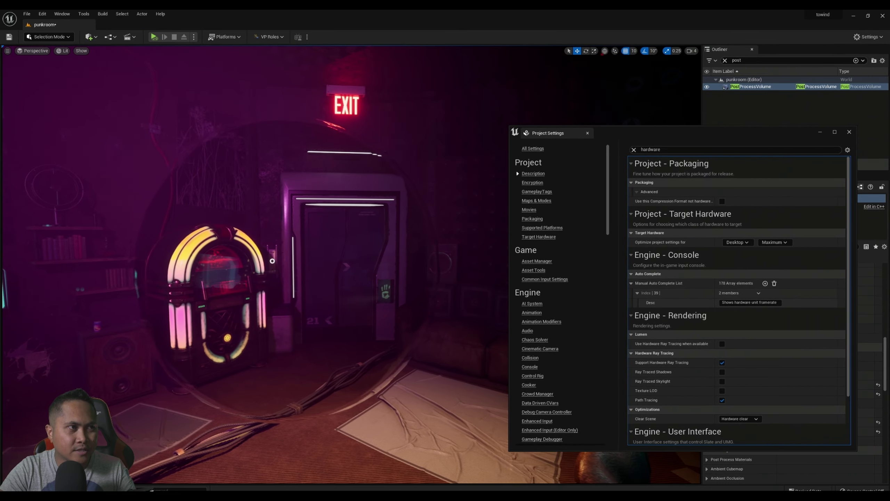
right_drag(331, 272, 315, 269)
mouse_move(669, 345)
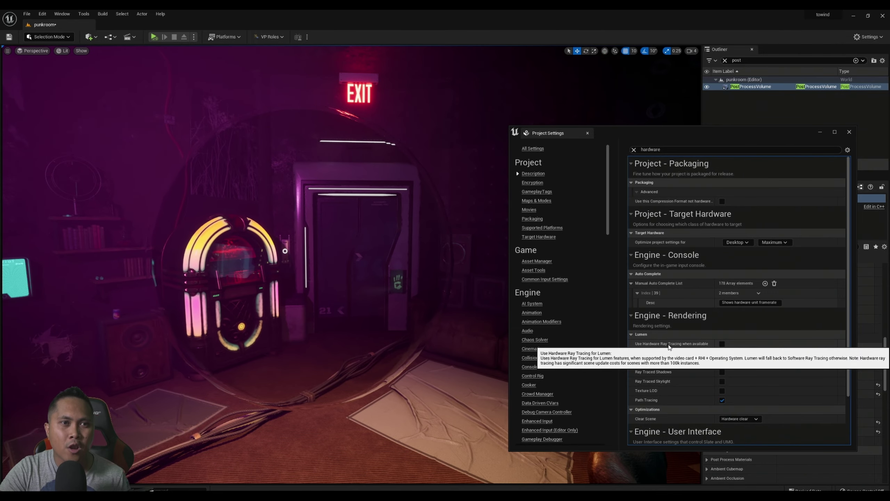
click(722, 344)
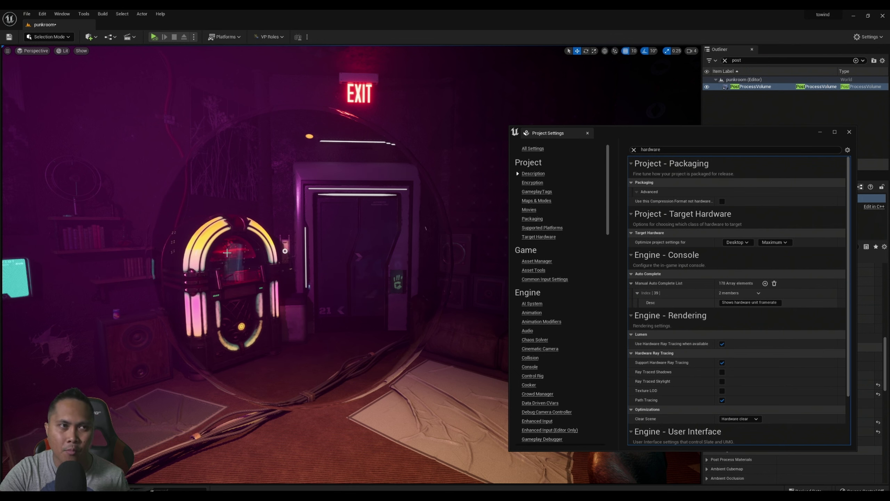
Step: Compare the window glass with Use Hardware Ray Tracing when available off and on, leave it off, and minimize the Project Settings
right_drag(370, 293, 154, 294)
right_drag(240, 290, 235, 289)
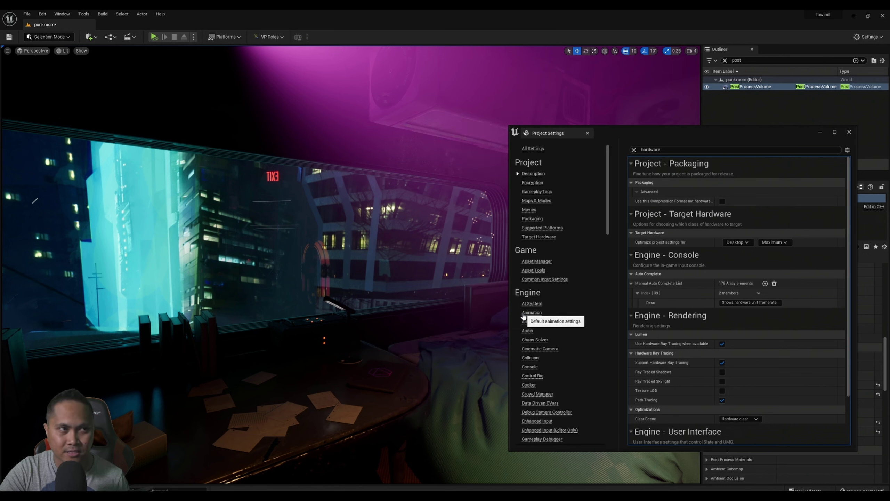
click(723, 343)
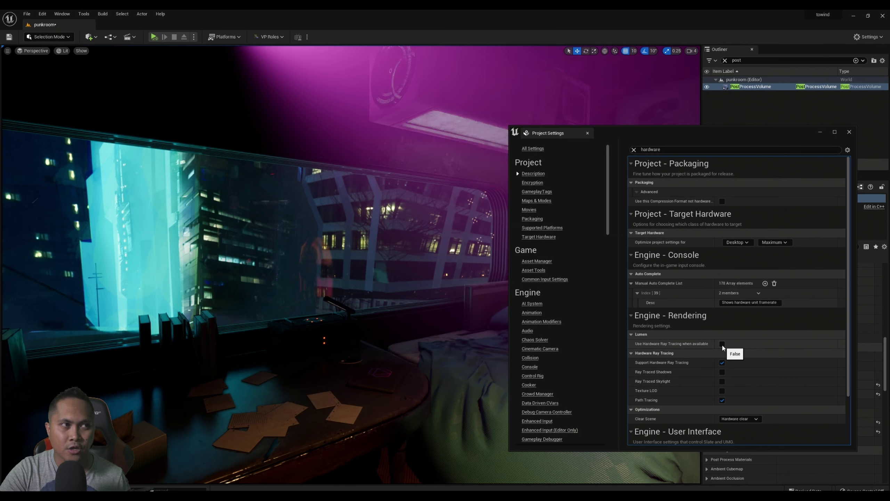
click(722, 344)
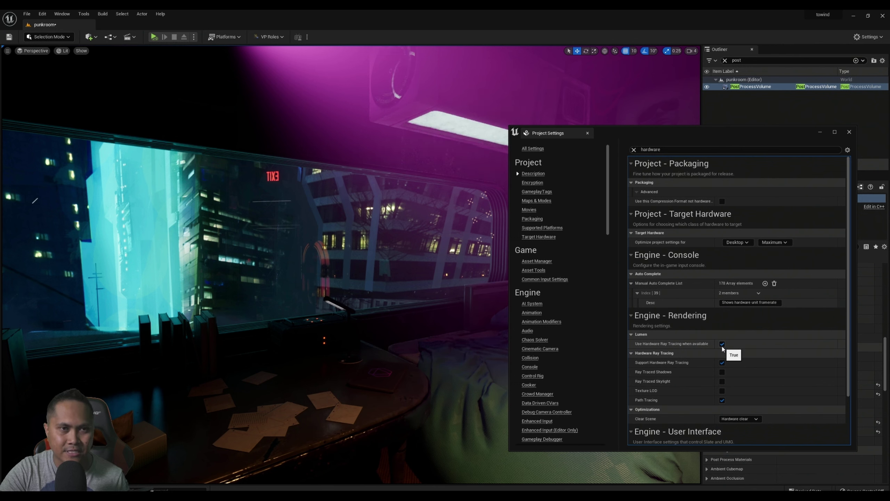
click(817, 134)
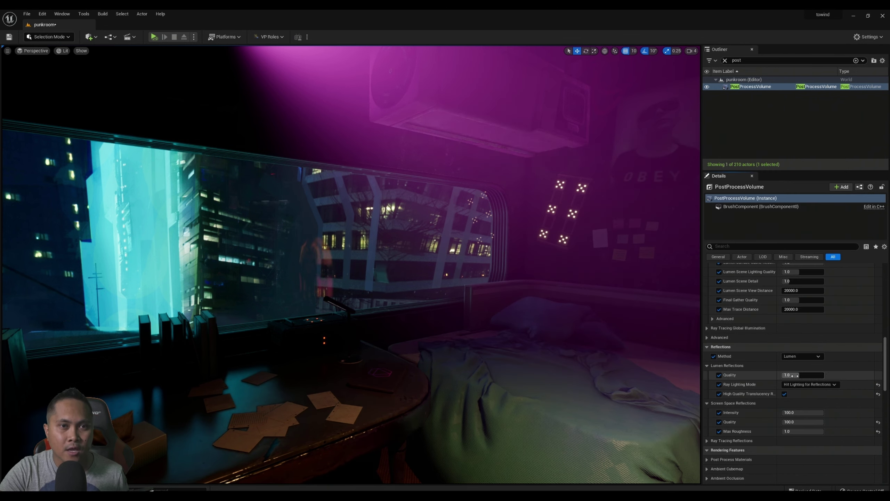
Step: Switch the post process reflection method to Screen Space to compare the window glass, then set it back to Lumen
click(802, 356)
click(801, 377)
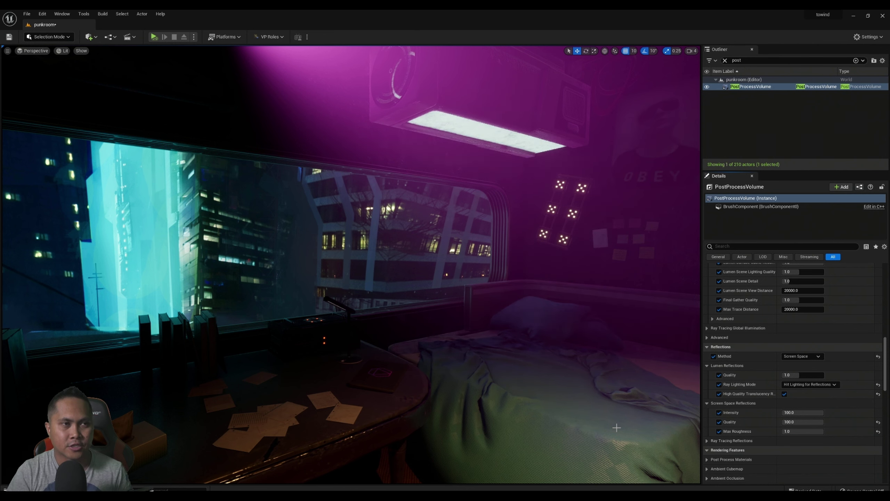
click(801, 356)
click(800, 369)
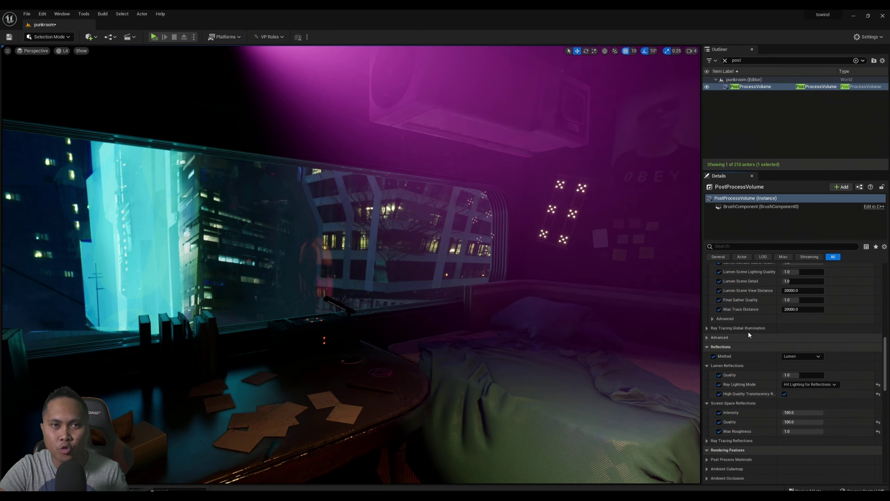
Step: Bring back the Project Settings, turn on Use Hardware Ray Tracing when available, and minimize the window
key(alt+Tab)
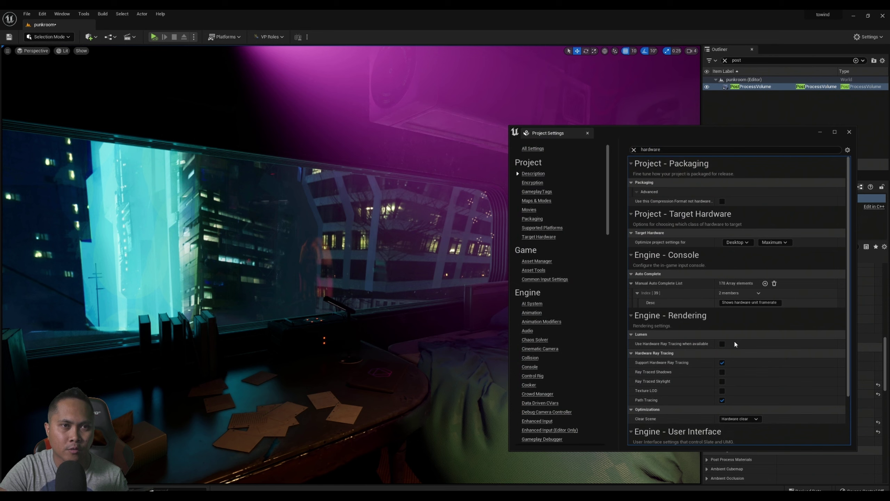
click(820, 132)
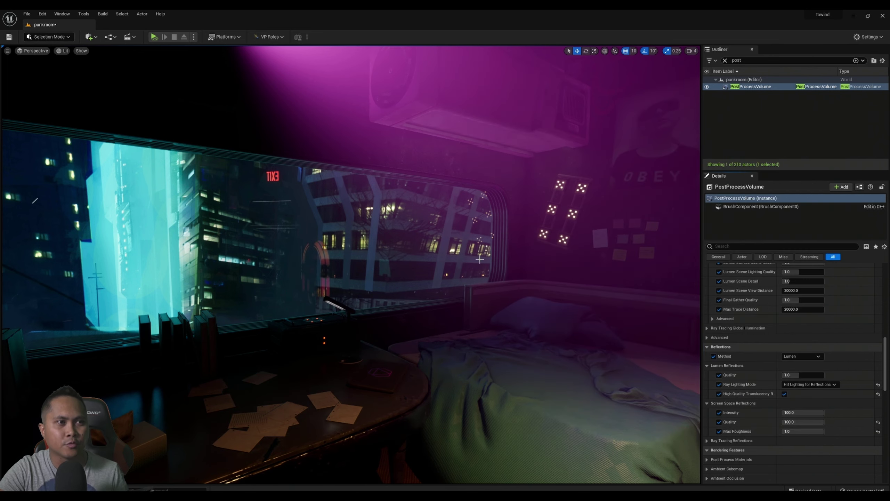
Step: Compare the round glass near the jukebox with the Screen Space reflection method, then set the method back to Lumen
right_drag(430, 275, 698, 283)
right_drag(551, 257, 554, 257)
click(803, 356)
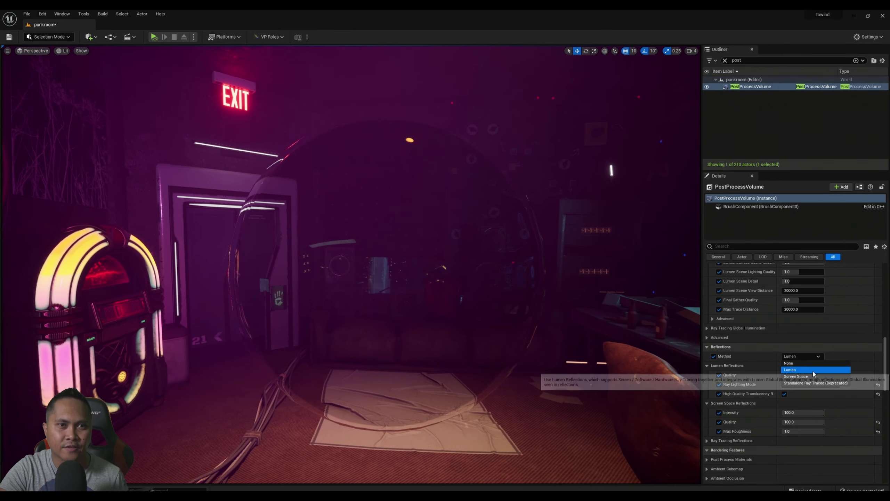
click(813, 376)
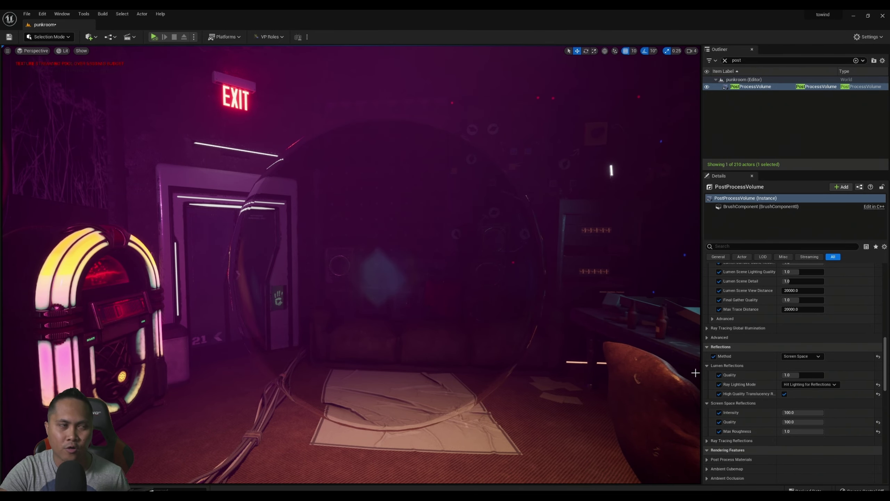
click(803, 356)
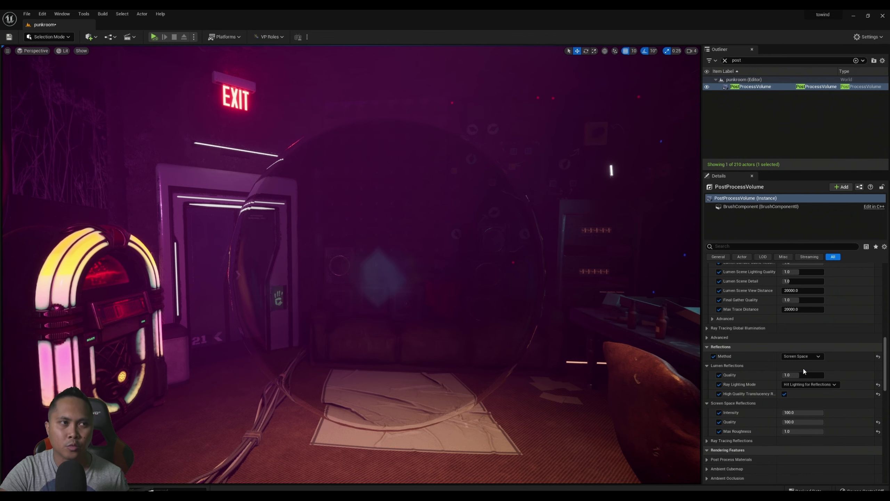
click(803, 366)
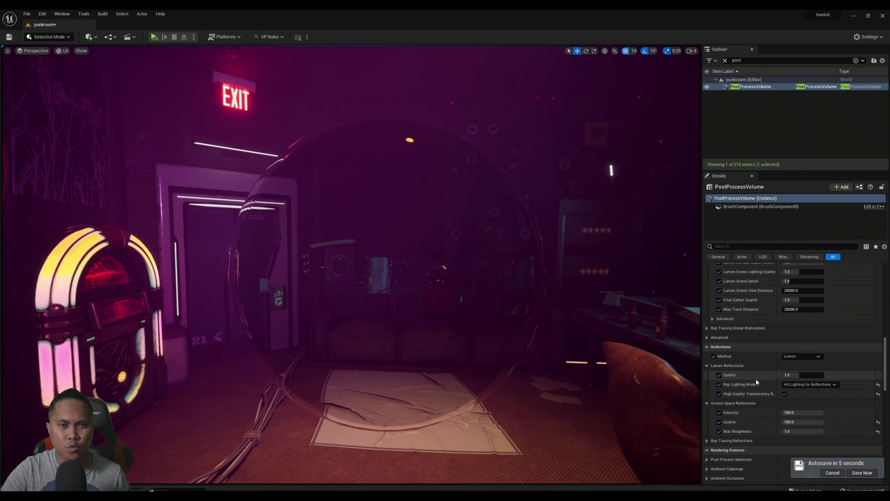
Step: Toggle High Quality Translucency Reflections off and on, and view the Ray Lighting Mode options while keeping Hit Lighting for Reflections
click(784, 394)
click(785, 394)
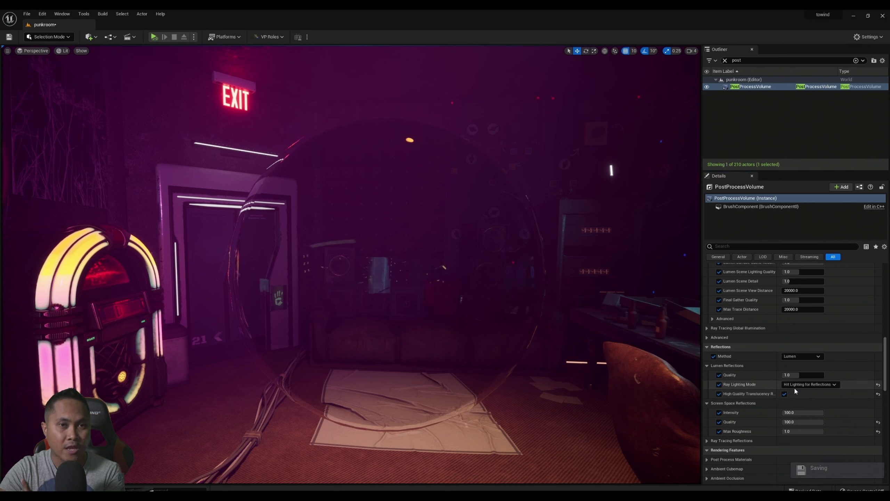
click(798, 385)
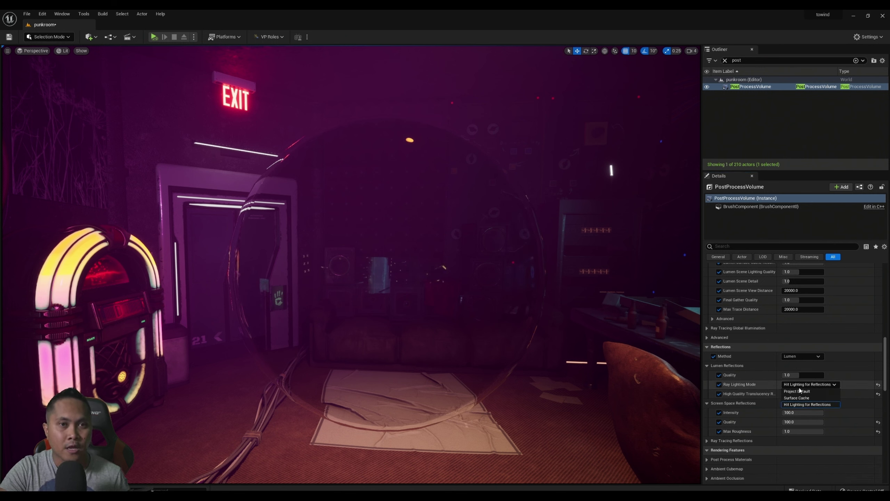
click(799, 385)
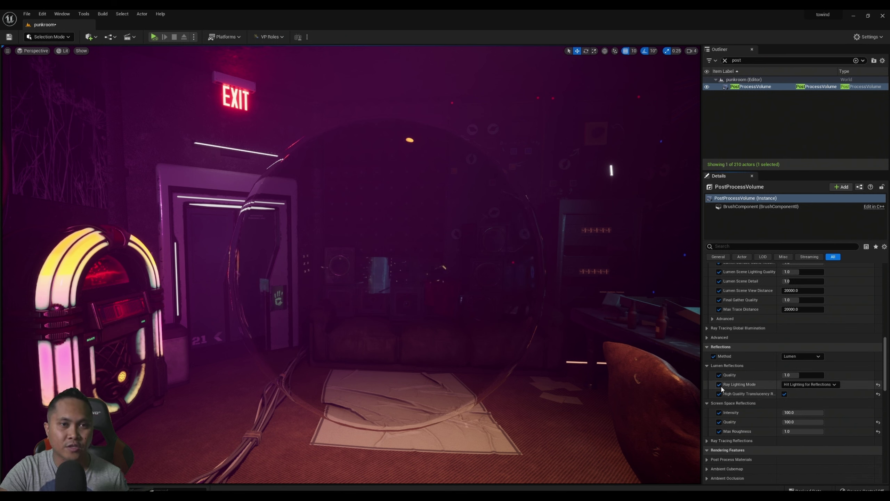
Step: Compare the round glass with High Quality Translucency Reflections off and on, toggling its override as well, and leave both on
click(785, 394)
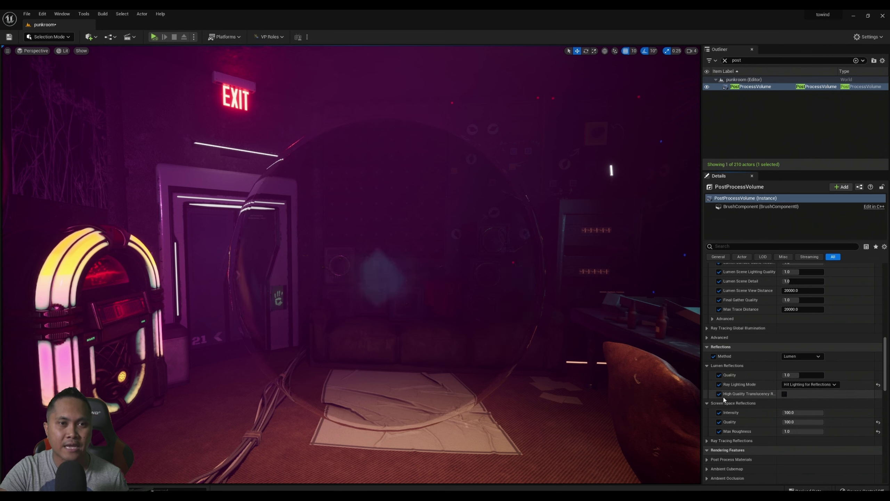
click(785, 394)
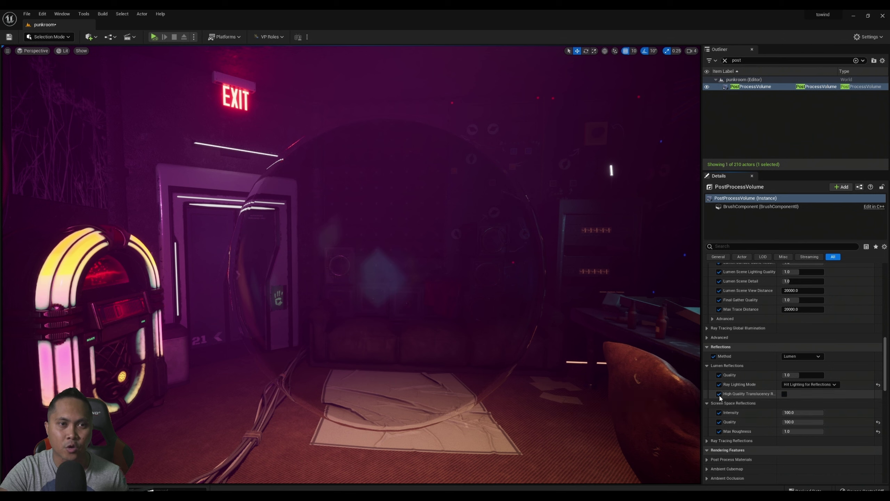
click(719, 394)
click(719, 394)
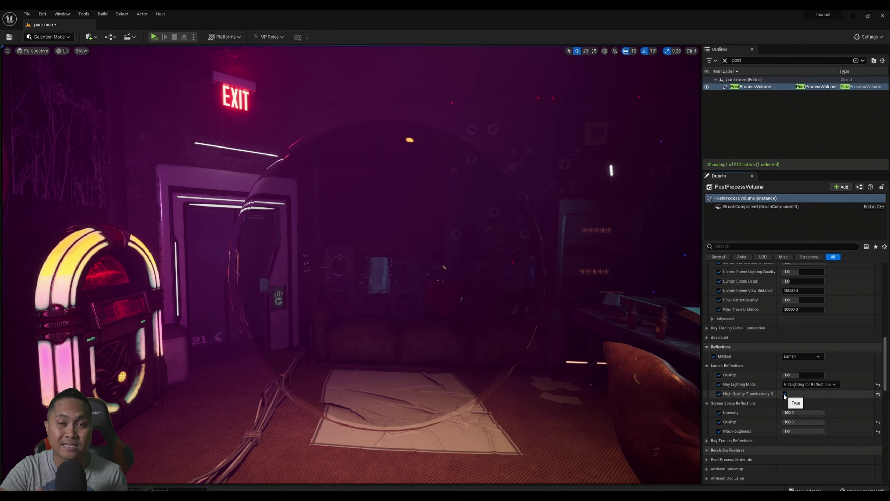
click(784, 394)
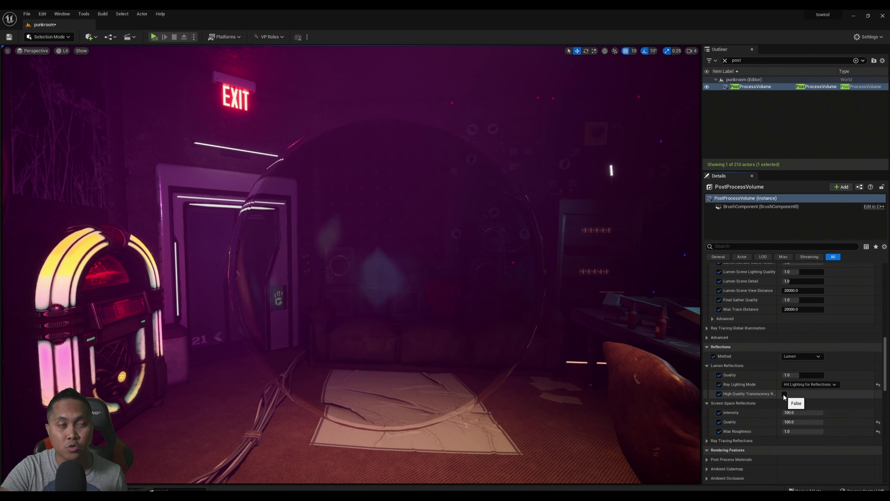
click(784, 394)
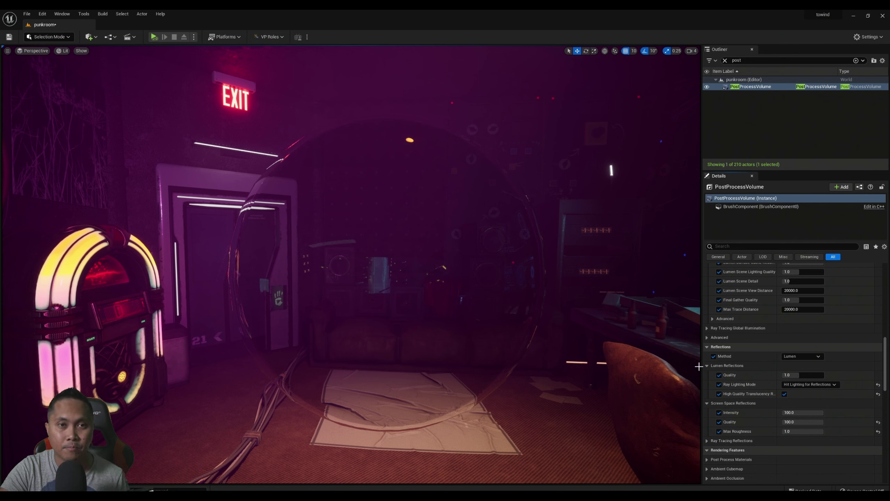
Step: Toggle High Quality Translucency Reflections repeatedly to compare the reflections in the round glass, ending with the option on
click(785, 393)
click(785, 394)
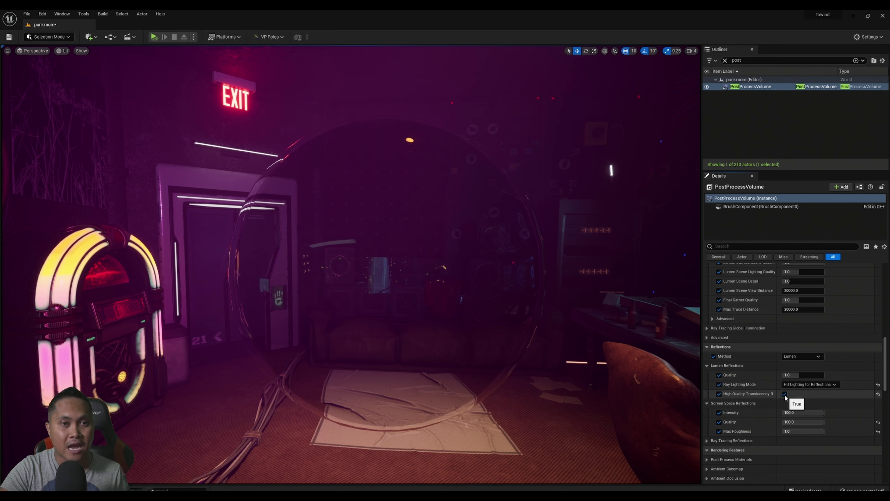
click(786, 394)
click(785, 394)
click(785, 396)
click(785, 396)
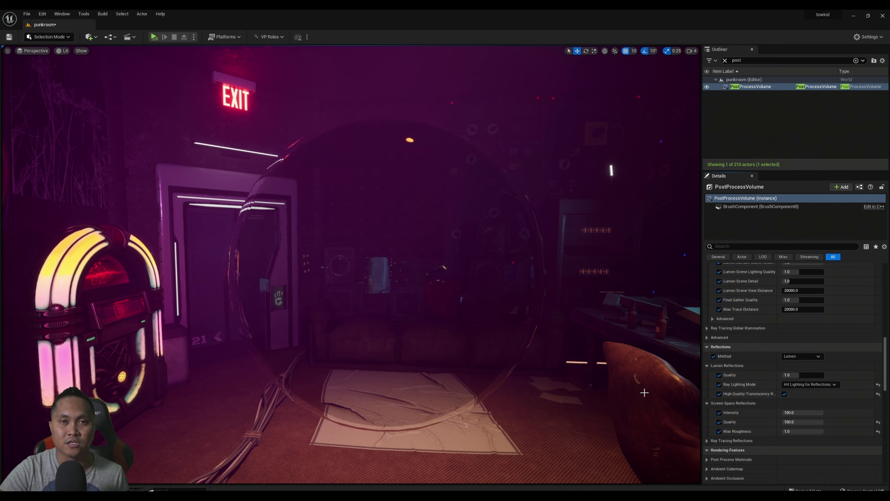